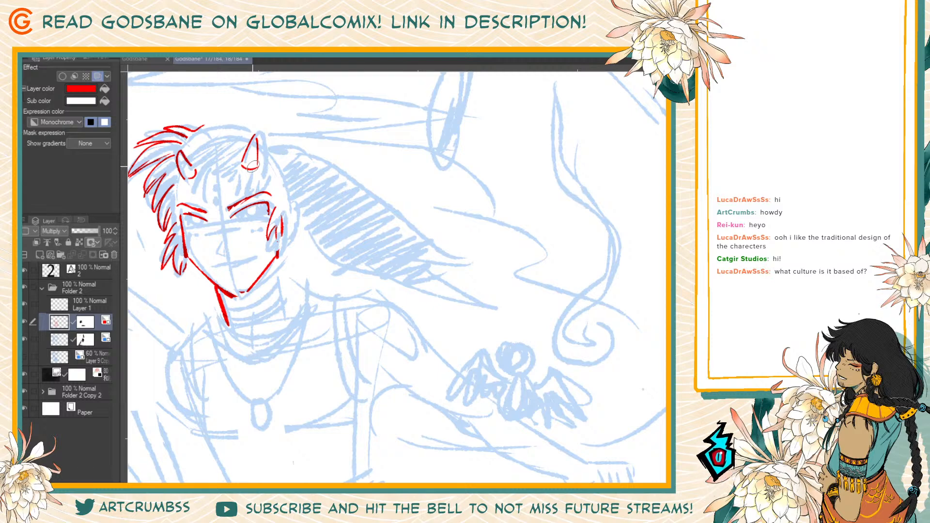
left_click_drag(253, 166, 279, 182)
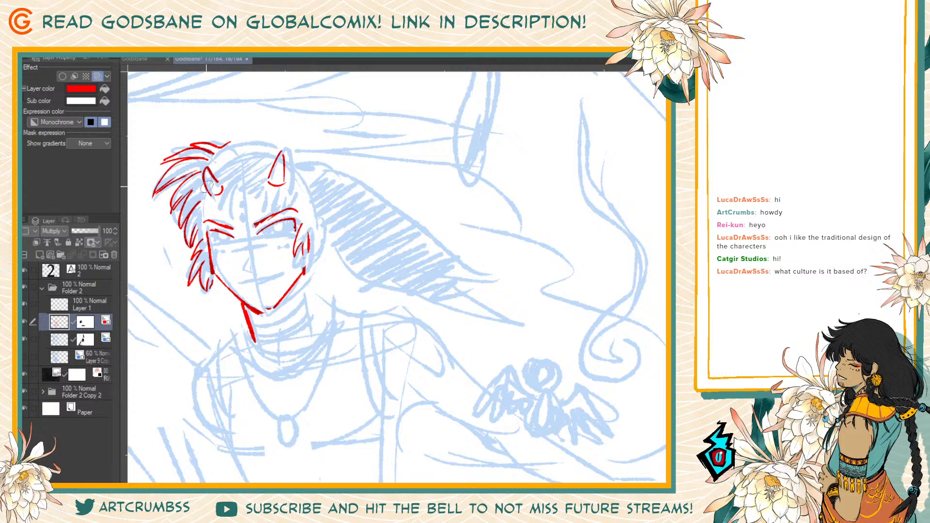
mouse_move(217, 176)
left_mouse_down()
mouse_move(224, 203)
mouse_move(241, 172)
mouse_move(246, 187)
left_mouse_up()
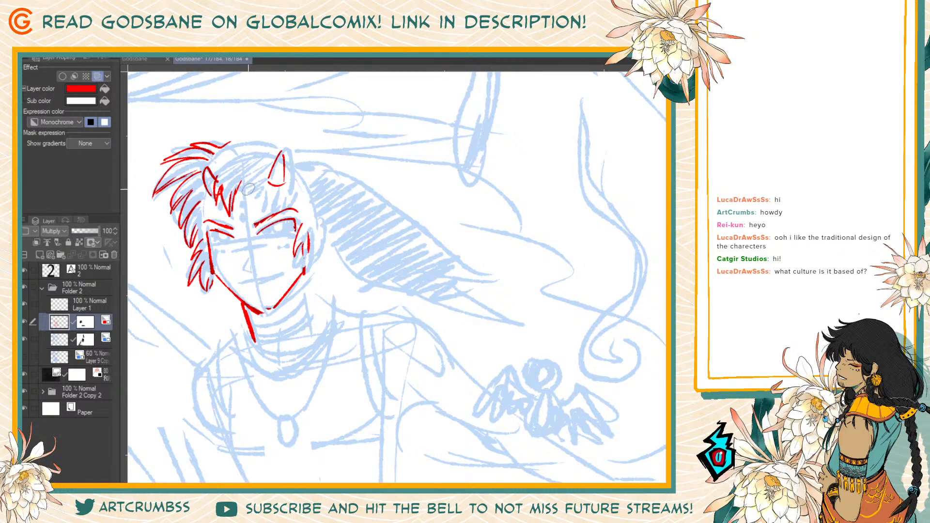
key("ctrl+z")
key("ctrl+z")
key("ctrl+z")
key("ctrl+z")
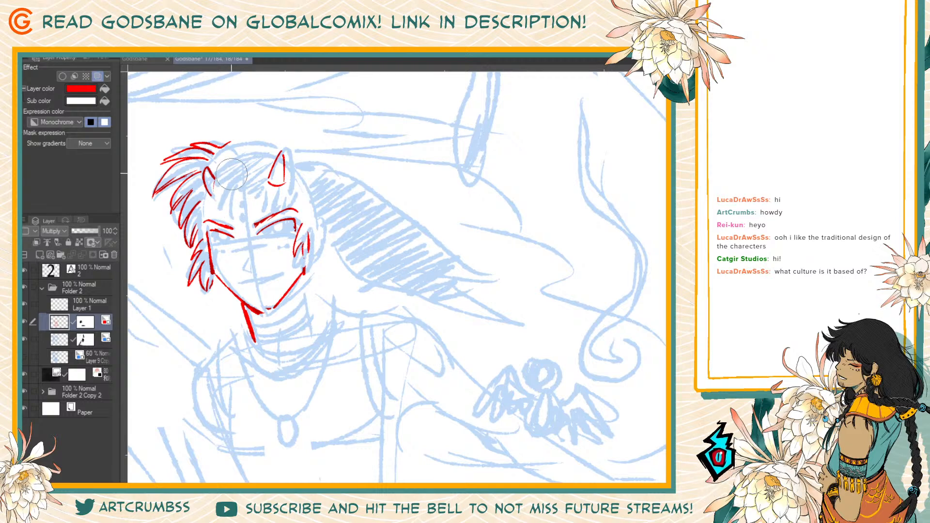
Draw jagged red bangs across the forehead between the two horns, following the blue sketch.
mouse_move(208, 176)
left_mouse_down()
mouse_move(215, 209)
mouse_move(246, 188)
mouse_move(262, 214)
mouse_move(272, 177)
mouse_move(273, 190)
mouse_move(256, 180)
mouse_move(273, 175)
mouse_move(278, 204)
mouse_move(270, 190)
mouse_move(264, 206)
mouse_move(267, 184)
left_mouse_up()
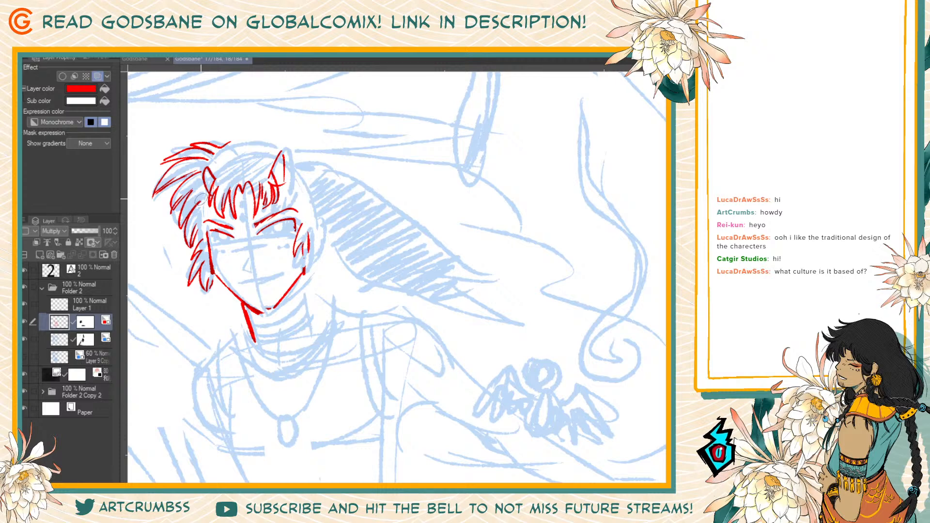
mouse_move(201, 198)
left_mouse_down()
mouse_move(206, 213)
mouse_move(211, 201)
mouse_move(209, 244)
mouse_move(200, 205)
left_mouse_up()
left_click_drag(247, 244, 237, 222)
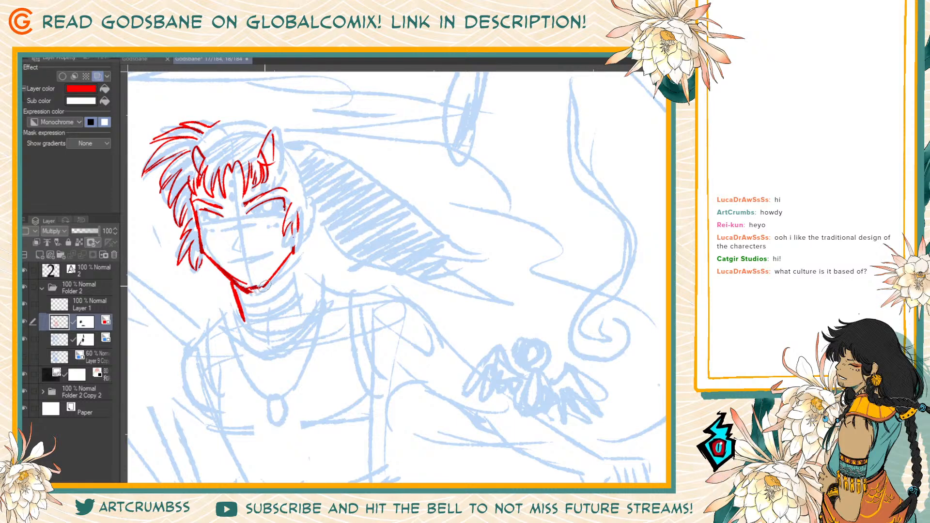
Outline the shadow beneath the character's chin along the jaw and fill it with red hatching.
left_click_drag(273, 262, 249, 250)
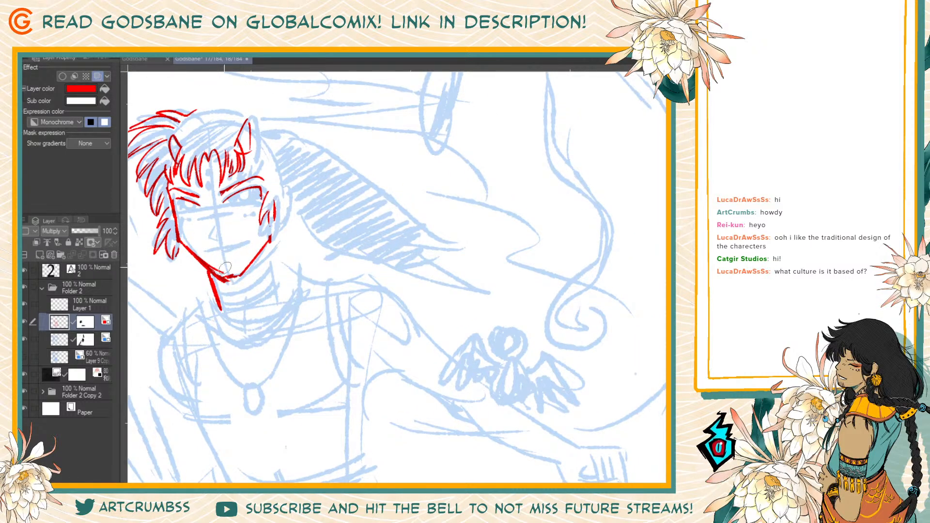
mouse_move(221, 285)
left_mouse_down()
mouse_move(260, 271)
mouse_move(254, 278)
mouse_move(269, 235)
left_mouse_up()
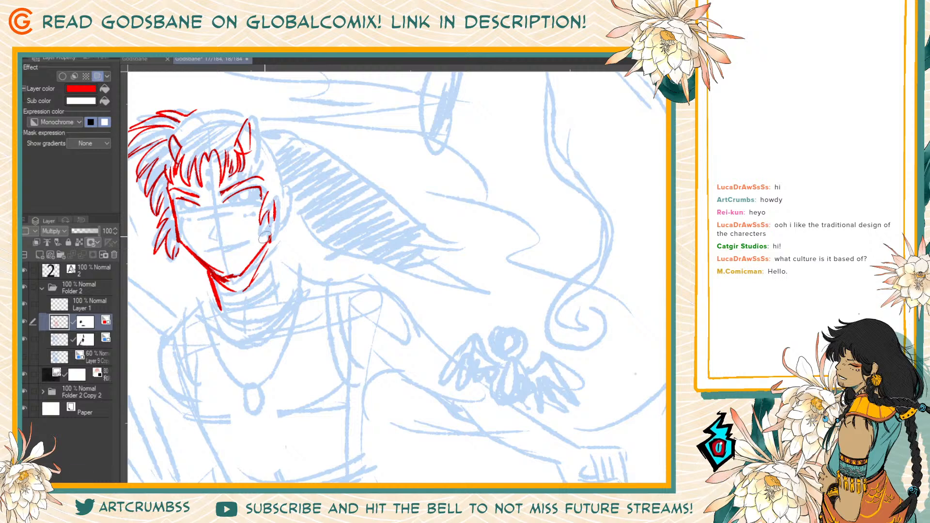
mouse_move(218, 282)
left_mouse_down()
mouse_move(237, 291)
mouse_move(247, 269)
mouse_move(254, 276)
mouse_move(266, 241)
left_mouse_up()
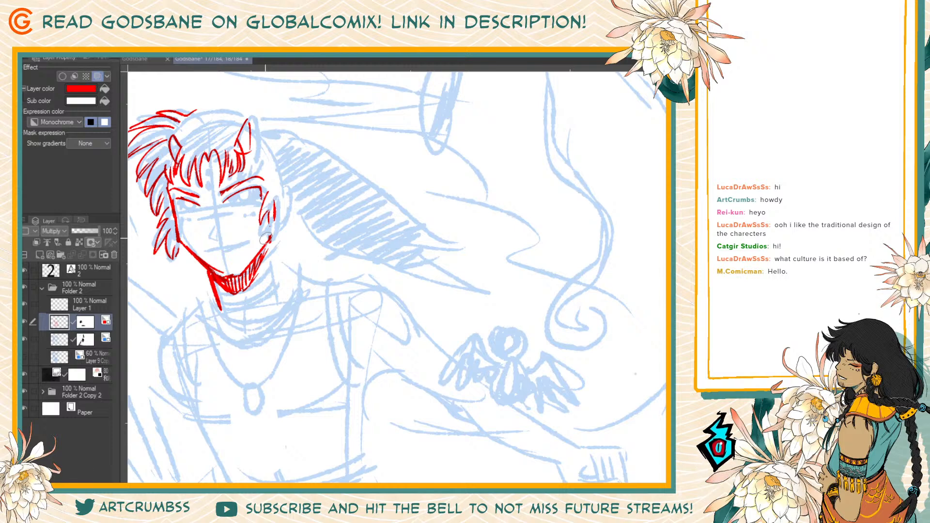
Redraw the neck's side lines running down from below the jaw on both sides.
scroll(262, 227, "down", 1)
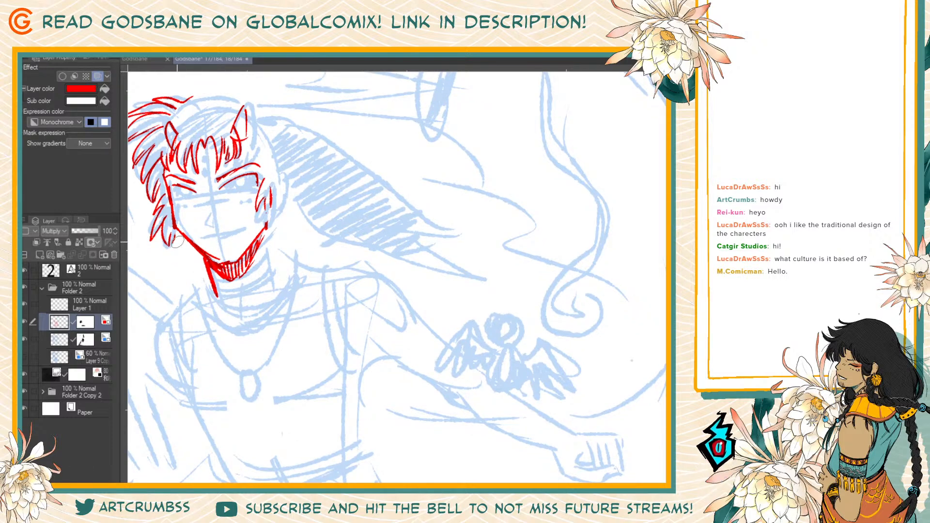
left_click_drag(198, 256, 210, 305)
left_click_drag(266, 241, 274, 276)
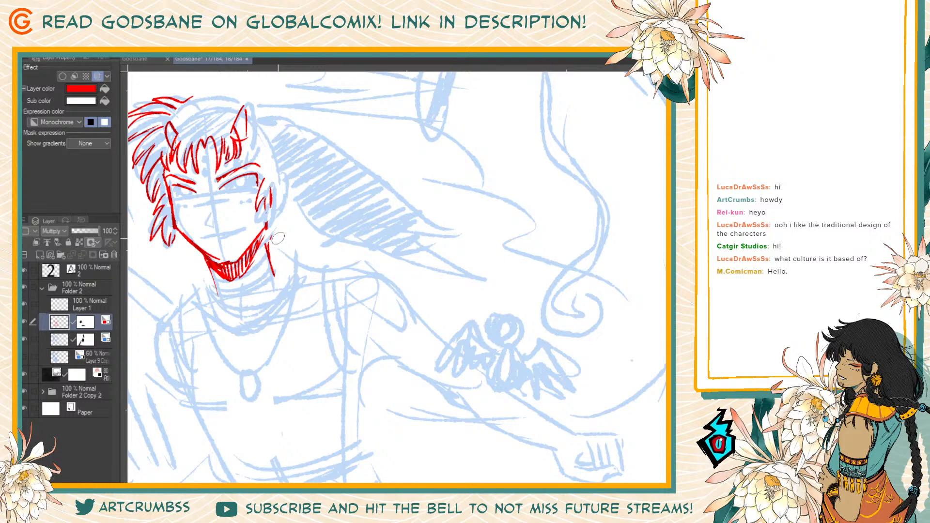
Draw the V-shaped neckline at the base of the neck and try out sloping shoulder lines on both sides.
left_click_drag(262, 196, 252, 178)
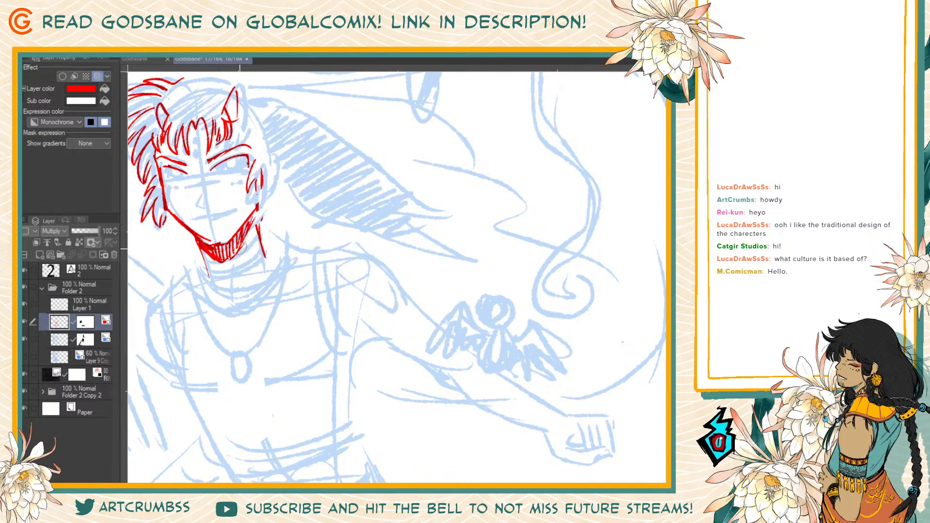
mouse_move(212, 294)
left_mouse_down()
mouse_move(238, 315)
mouse_move(262, 285)
mouse_move(330, 253)
left_mouse_up()
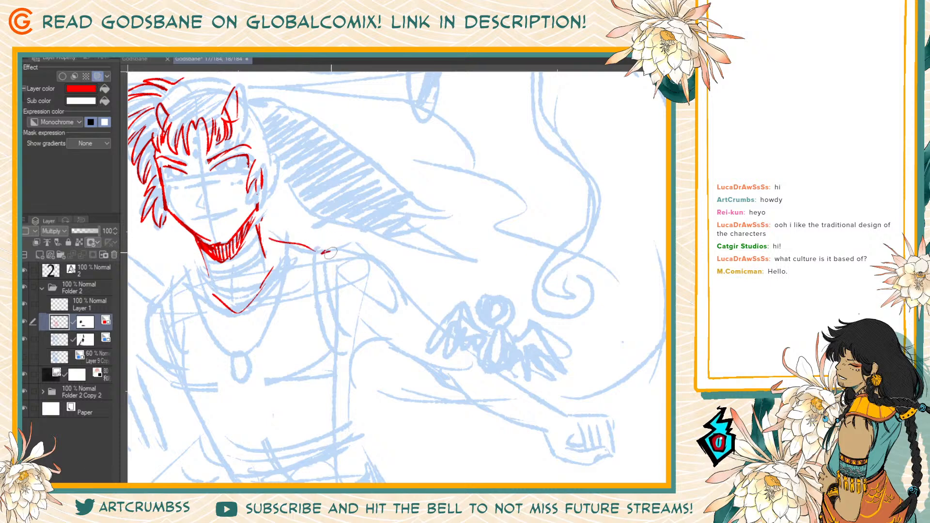
left_click_drag(282, 210, 375, 177)
left_click_drag(293, 223, 257, 260)
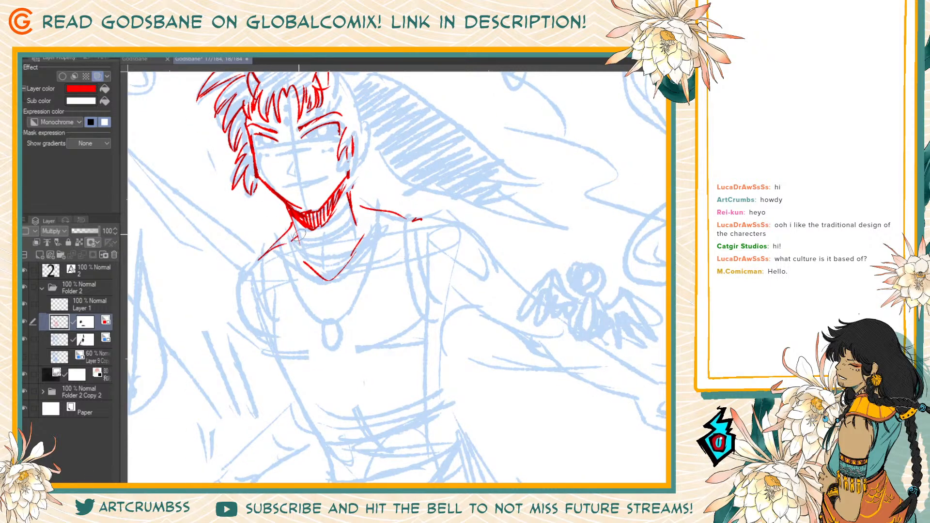
left_click_drag(275, 201, 250, 197)
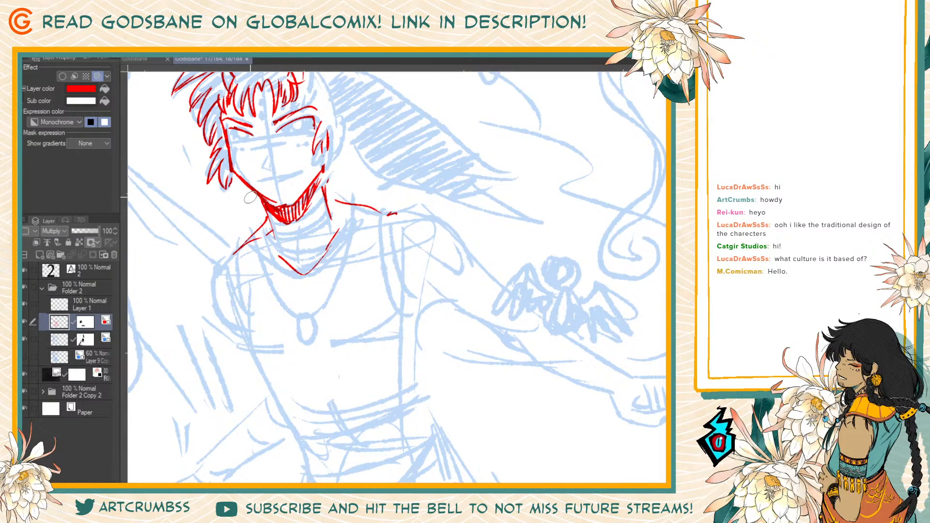
key("ctrl+z")
key("ctrl+z")
Draw the shoulder line and the open collar around the V neckline, with two short converging lines below it.
mouse_move(391, 209)
left_mouse_down()
mouse_move(340, 205)
mouse_move(335, 196)
mouse_move(326, 252)
left_mouse_up()
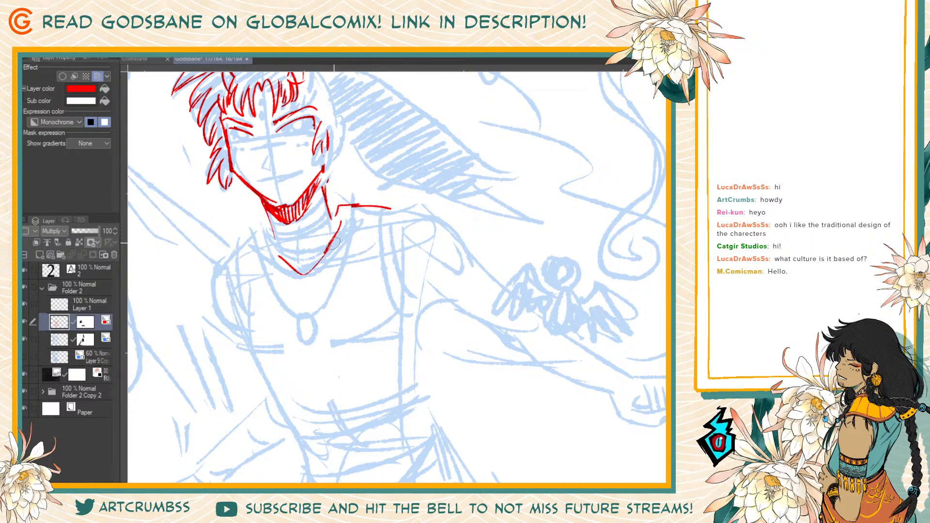
mouse_move(258, 249)
left_mouse_down()
mouse_move(286, 258)
mouse_move(288, 277)
mouse_move(314, 274)
mouse_move(317, 254)
left_mouse_up()
left_click_drag(339, 210, 341, 241)
left_click_drag(326, 179, 310, 264)
mouse_move(280, 232)
left_mouse_down()
mouse_move(293, 255)
mouse_move(269, 225)
mouse_move(256, 244)
left_mouse_up()
left_click_drag(264, 202, 284, 244)
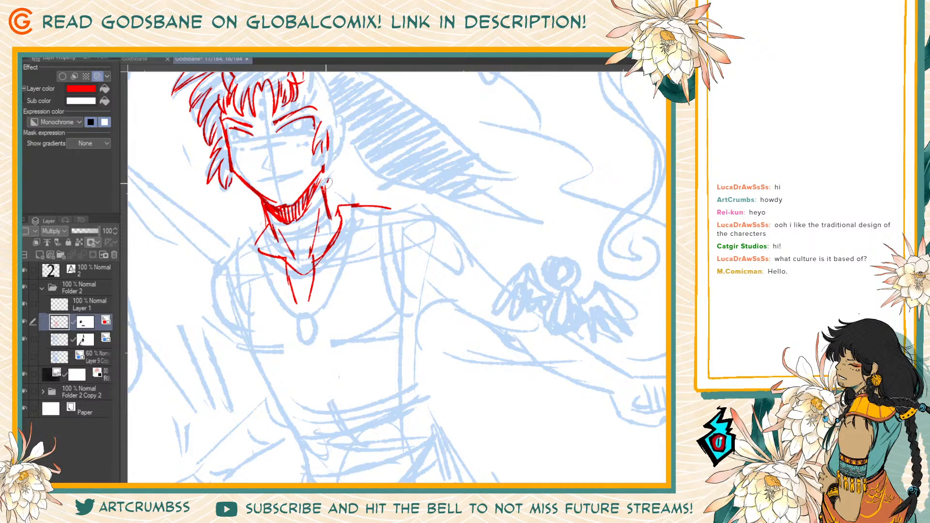
Draw the rounded shoulder of the outstretched arm and the curved armhole edge of the top.
mouse_move(331, 203)
left_mouse_down()
mouse_move(373, 210)
mouse_move(276, 187)
left_mouse_up()
mouse_move(322, 206)
left_mouse_down()
mouse_move(361, 221)
mouse_move(374, 239)
mouse_move(316, 210)
left_mouse_up()
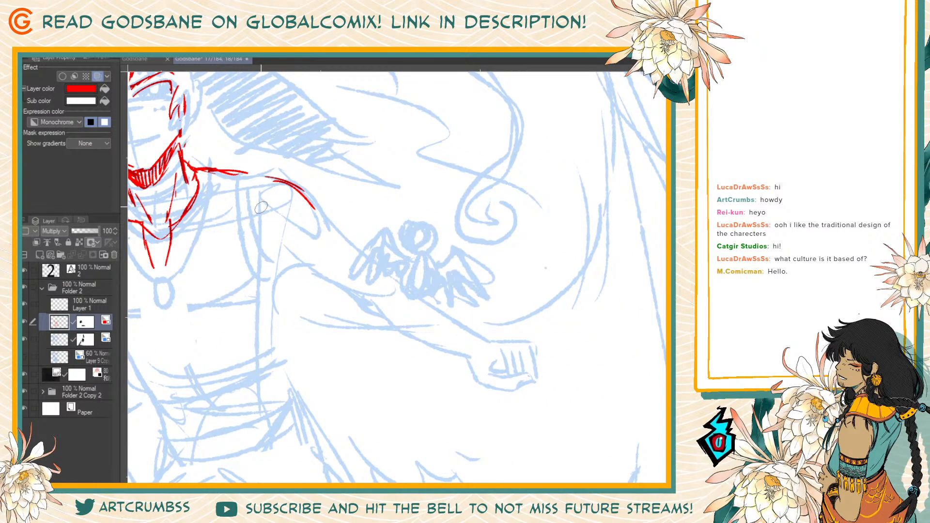
mouse_move(261, 208)
left_mouse_down()
mouse_move(242, 211)
mouse_move(256, 233)
left_mouse_up()
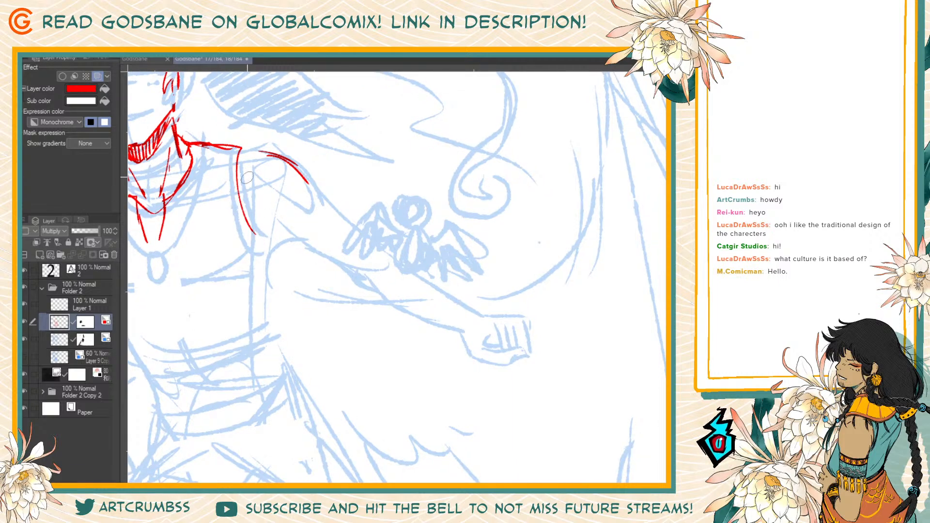
key("ctrl+z")
mouse_move(242, 146)
left_mouse_down()
mouse_move(240, 190)
mouse_move(264, 249)
left_mouse_up()
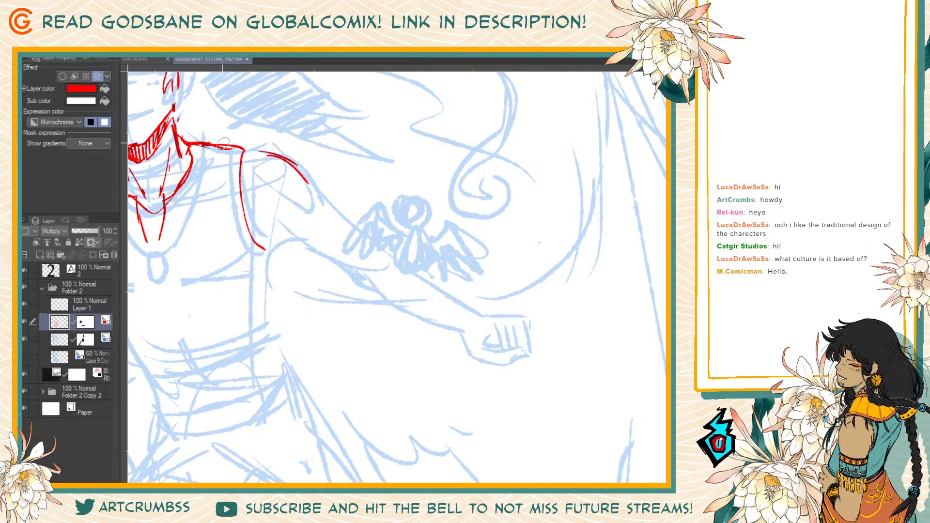
Double the armhole edge with a parallel line and draw both sides of the torso down towards the waist.
mouse_move(228, 149)
left_mouse_down()
mouse_move(229, 210)
mouse_move(262, 260)
left_mouse_up()
mouse_move(249, 221)
left_mouse_down()
mouse_move(263, 245)
mouse_move(263, 317)
left_mouse_up()
left_click_drag(256, 204, 315, 194)
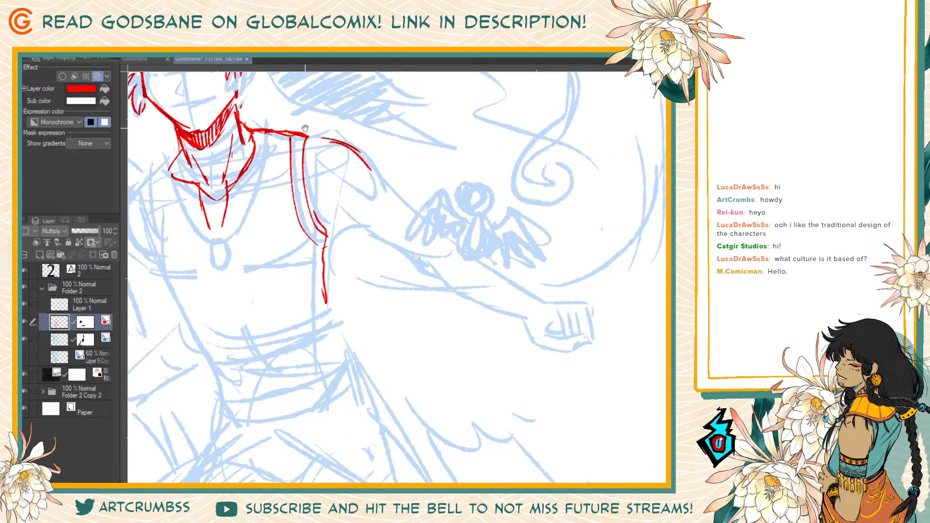
mouse_move(169, 271)
left_mouse_down()
mouse_move(196, 266)
mouse_move(200, 321)
mouse_move(229, 337)
mouse_move(255, 416)
left_mouse_up()
key("ctrl+z")
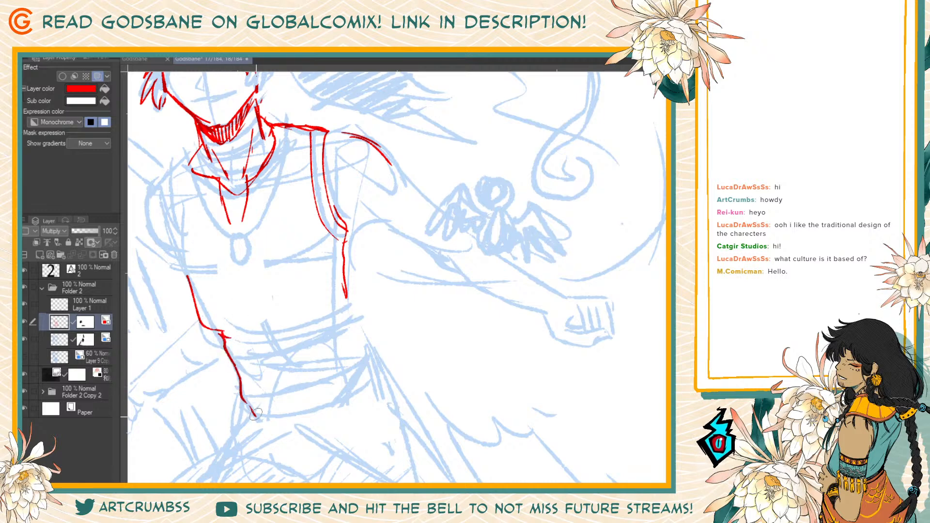
Outline the waist sash with its curved upper edge, outer side and curved lower edge.
mouse_move(221, 338)
left_mouse_down()
mouse_move(363, 302)
mouse_move(332, 320)
mouse_move(357, 317)
left_mouse_up()
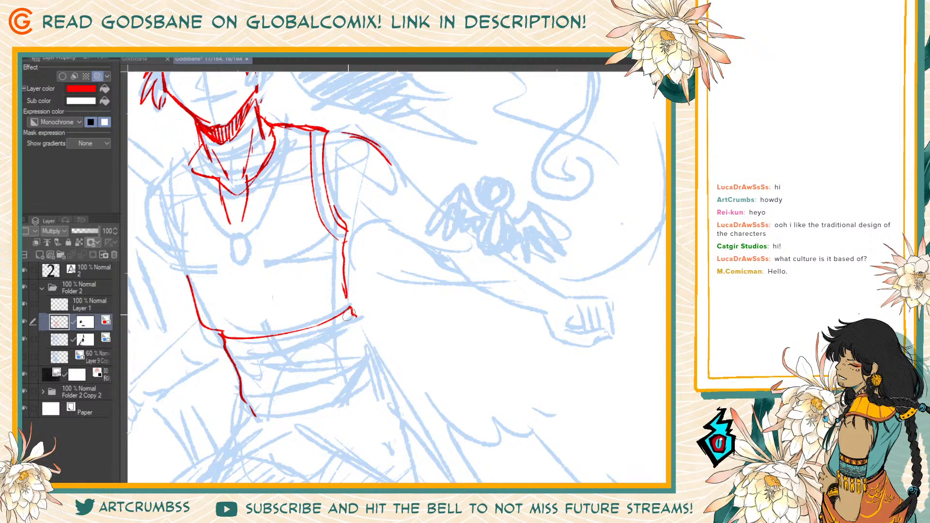
key("ctrl+z")
left_click_drag(349, 306, 377, 366)
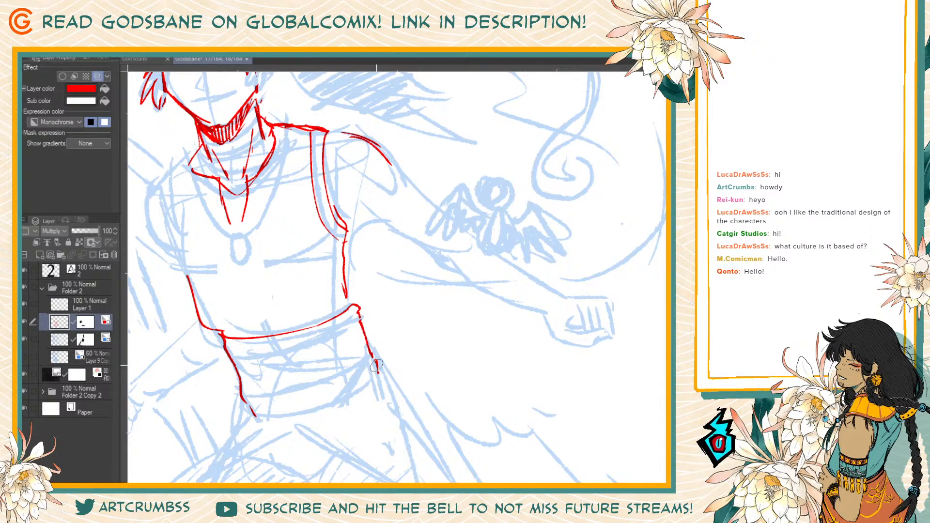
left_click_drag(361, 261, 348, 231)
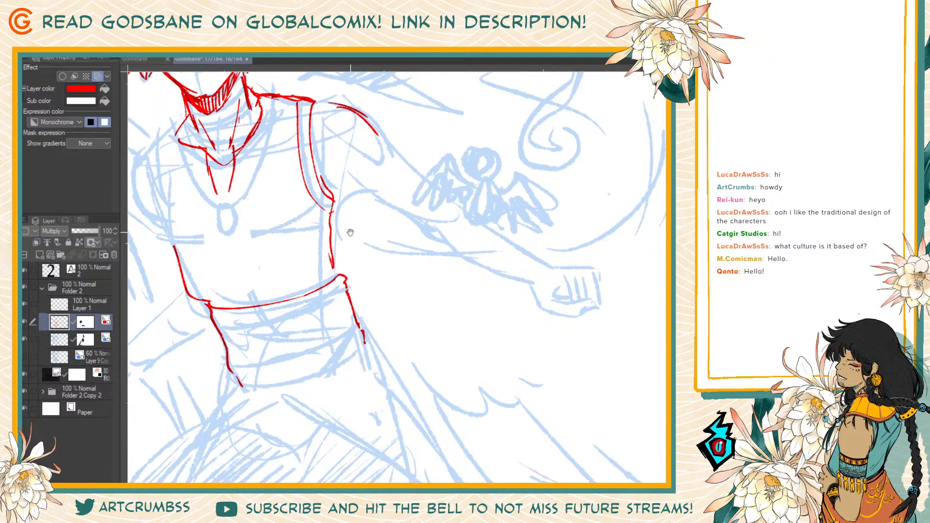
mouse_move(367, 343)
left_mouse_down()
mouse_move(306, 383)
mouse_move(246, 383)
mouse_move(343, 308)
mouse_move(330, 265)
mouse_move(347, 281)
mouse_move(352, 204)
mouse_move(370, 267)
mouse_move(413, 177)
mouse_move(393, 231)
mouse_move(390, 199)
left_mouse_up()
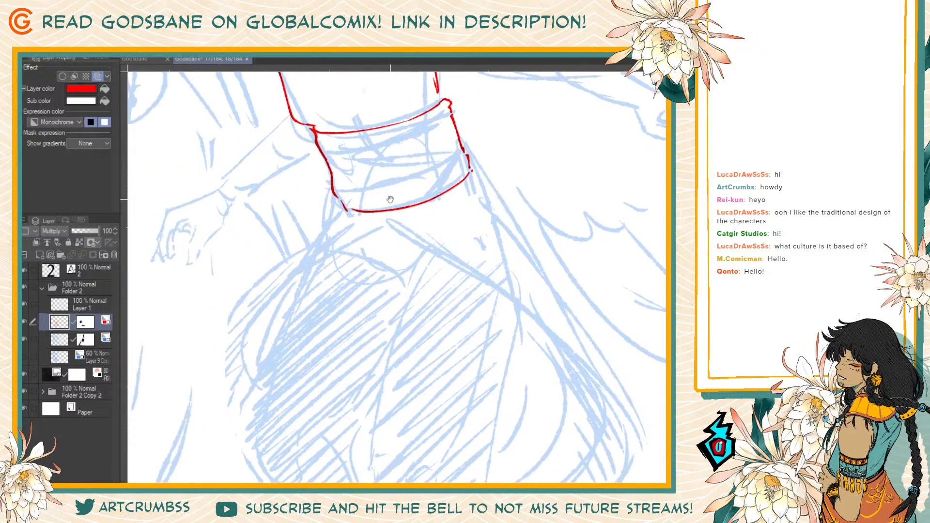
Draw the doubled trim curving from the sash over the thigh with the hip contour, and start the diagonal line over the opposite hip.
mouse_move(363, 236)
left_mouse_down()
mouse_move(379, 218)
mouse_move(296, 277)
mouse_move(255, 389)
mouse_move(252, 340)
mouse_move(298, 284)
mouse_move(368, 248)
mouse_move(387, 219)
mouse_move(364, 244)
left_mouse_up()
key("ctrl+z")
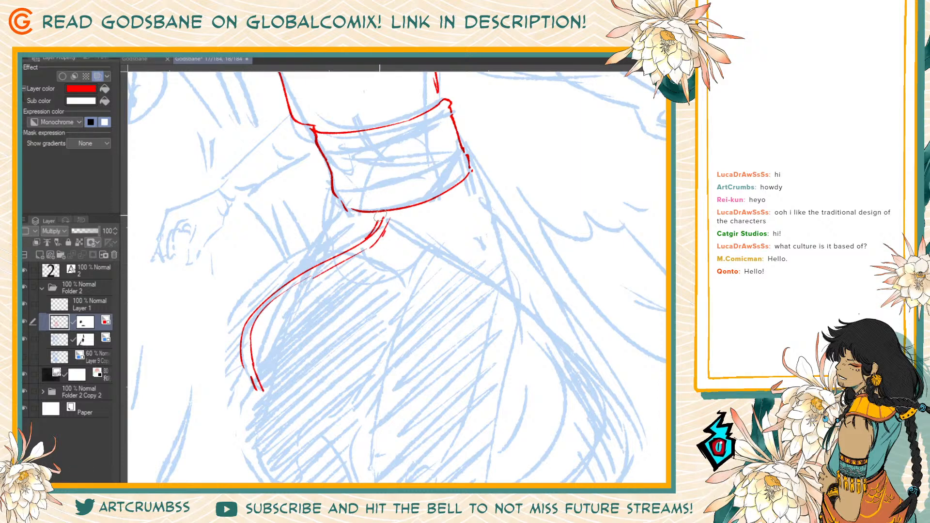
mouse_move(392, 211)
left_mouse_down()
mouse_move(376, 233)
mouse_move(386, 221)
mouse_move(343, 168)
left_mouse_up()
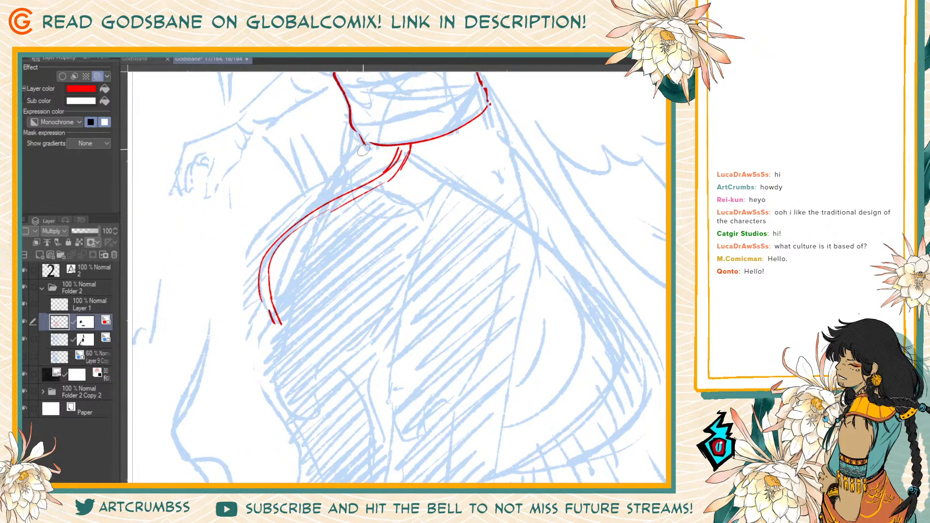
left_click_drag(367, 150, 288, 228)
left_click_drag(323, 196, 363, 170)
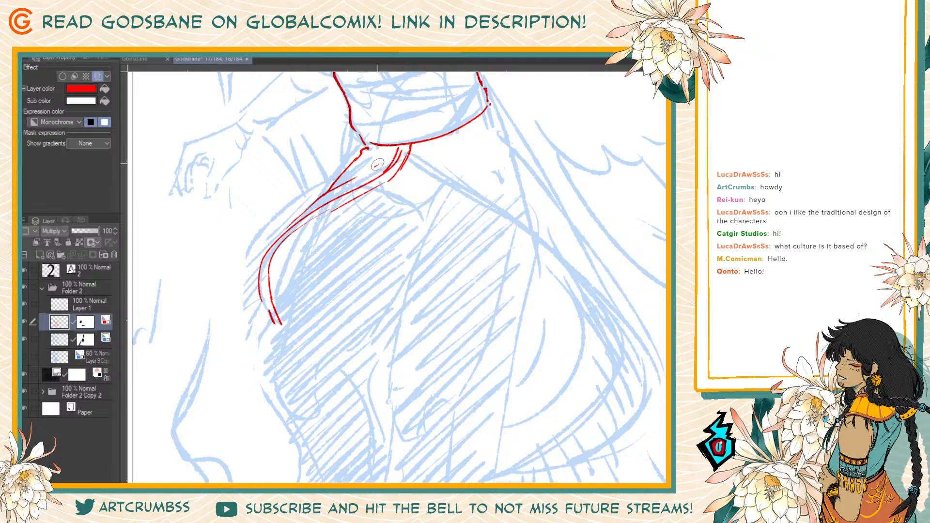
mouse_move(442, 173)
left_mouse_down()
mouse_move(250, 140)
mouse_move(305, 229)
mouse_move(288, 219)
left_mouse_up()
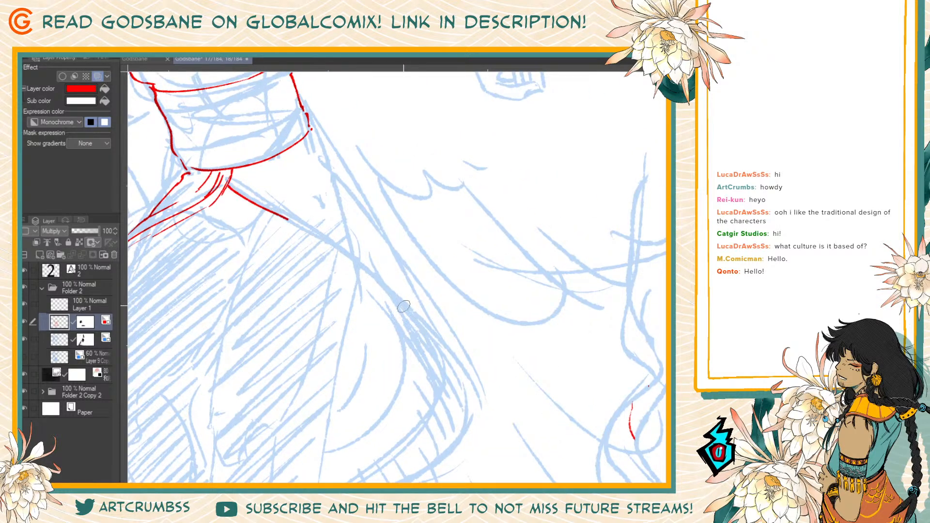